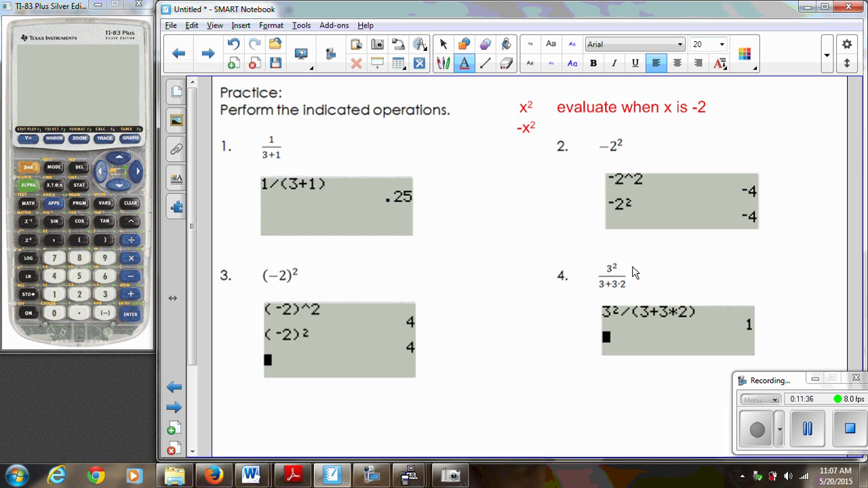
Step: Advance the lesson to the next Notebook page, Graphing Functions
click(215, 68)
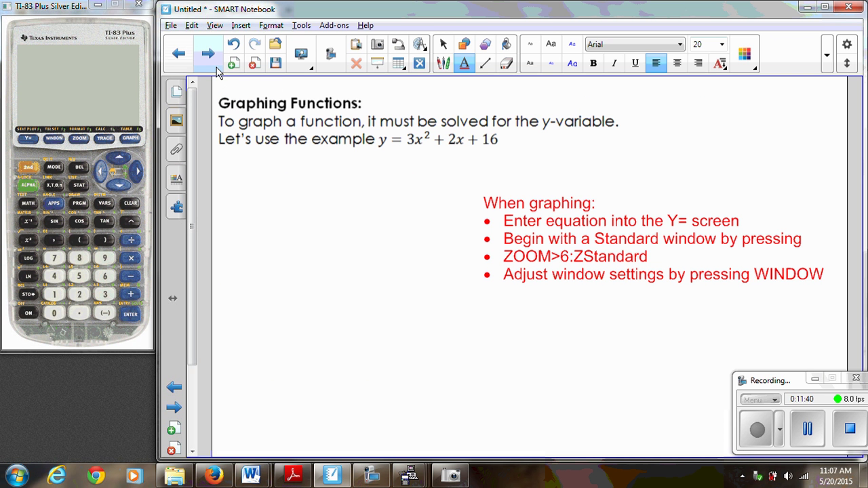
Step: Turn on the calculator and clear the old Y1 equation in the Y= editor
click(30, 315)
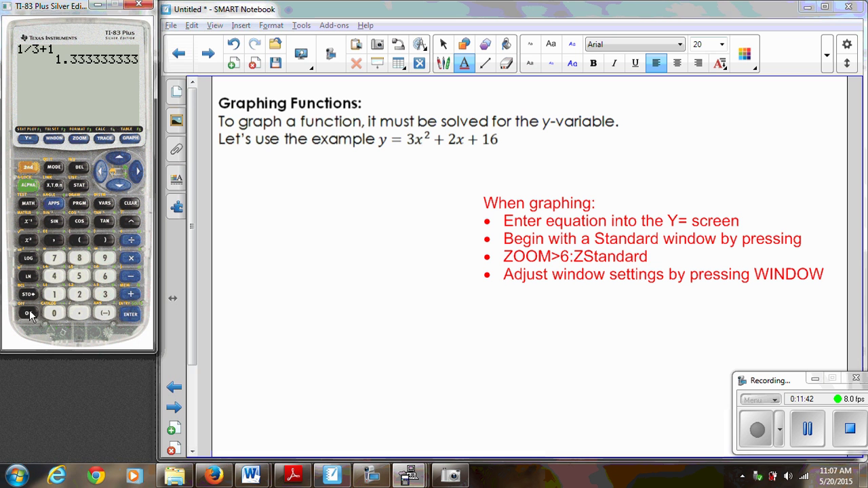
click(28, 142)
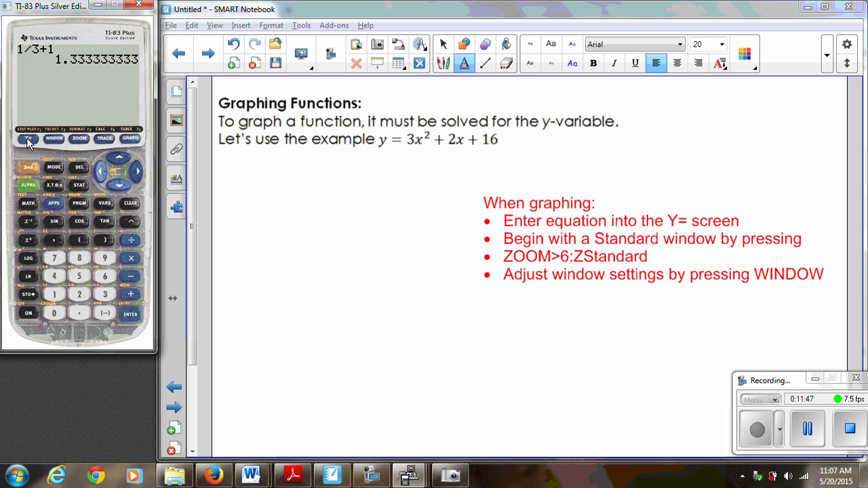
click(131, 205)
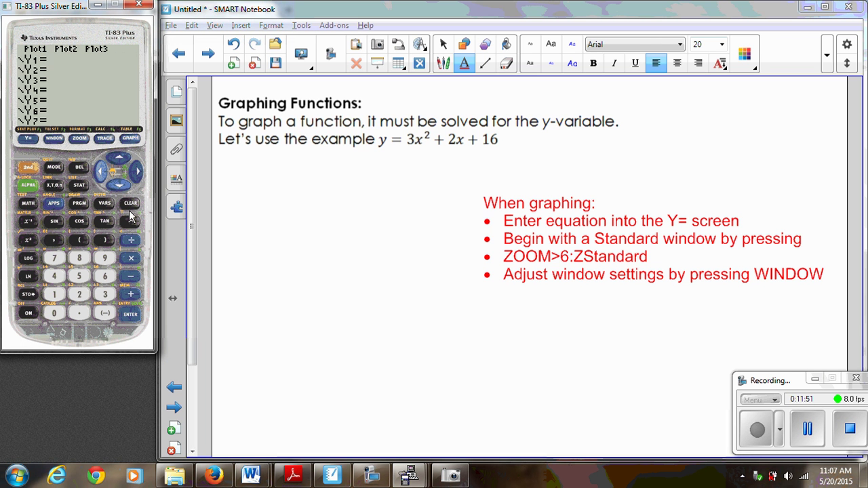
Step: Enter Y1 = 3X^2+2X+16 and bring up the ZOOM menu
click(103, 295)
click(55, 192)
click(133, 221)
click(84, 296)
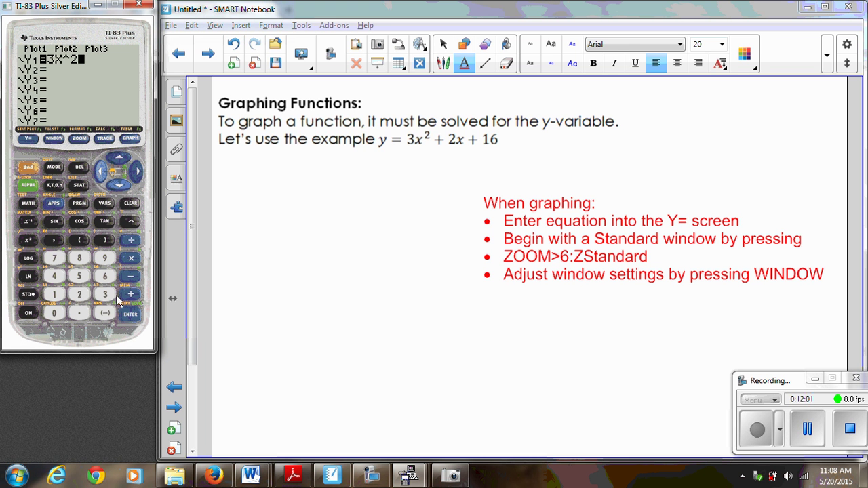
click(134, 300)
click(82, 297)
click(53, 188)
click(134, 298)
click(61, 297)
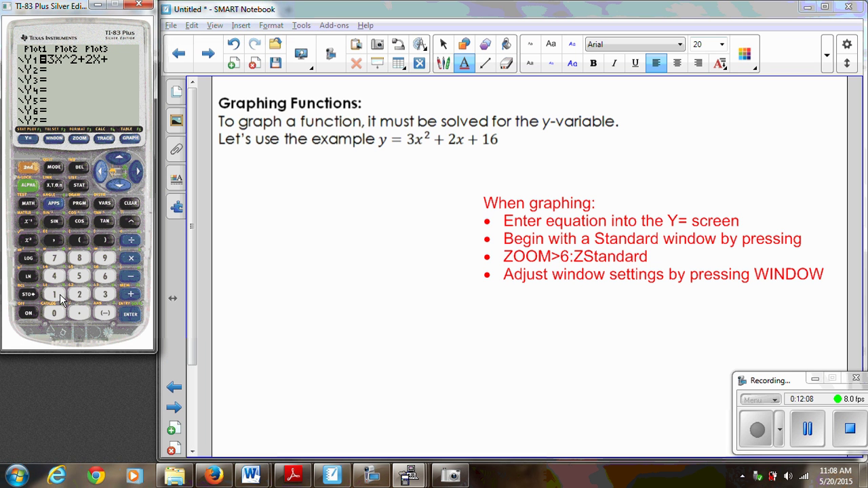
click(110, 273)
click(80, 139)
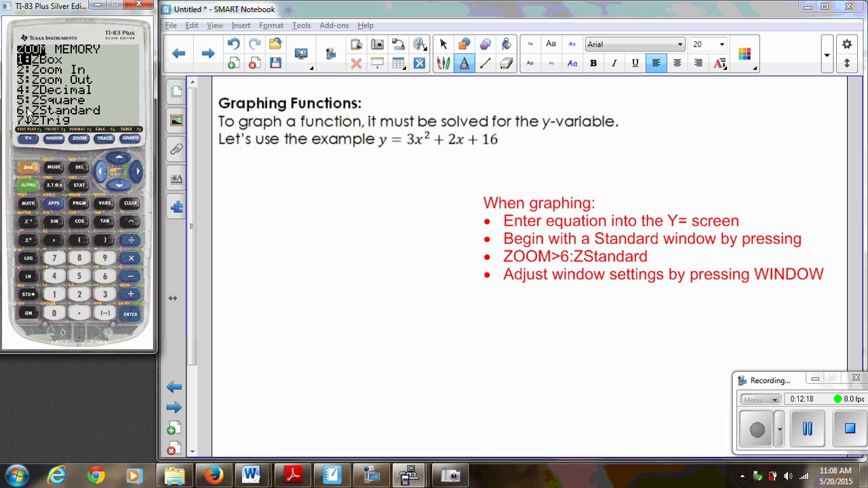
Step: Apply 6:ZStandard for the -10 to 10 window, then view the WINDOW settings
click(124, 191)
click(124, 190)
click(123, 190)
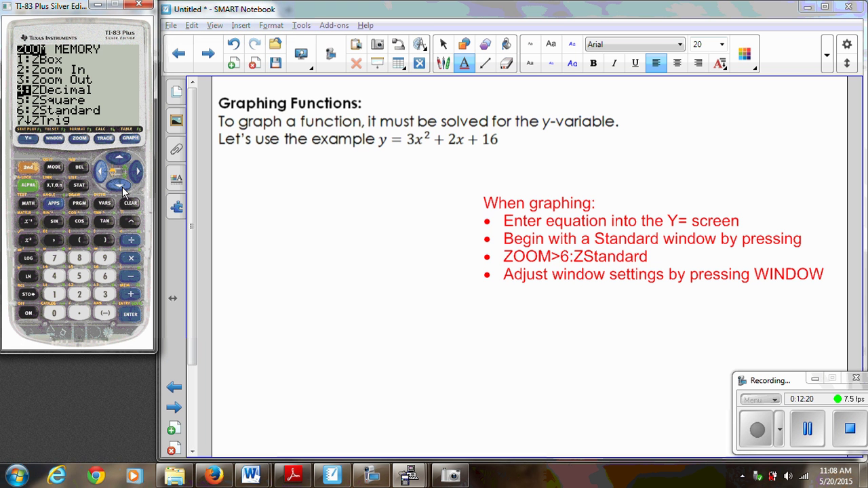
click(111, 276)
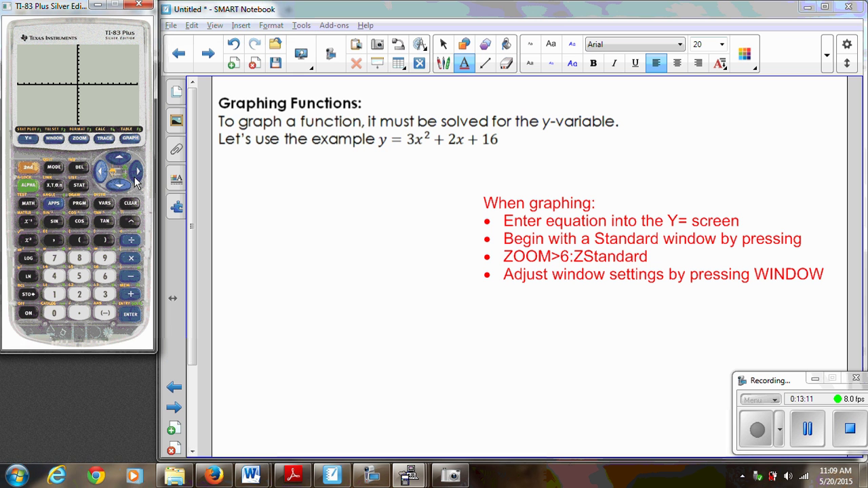
click(54, 139)
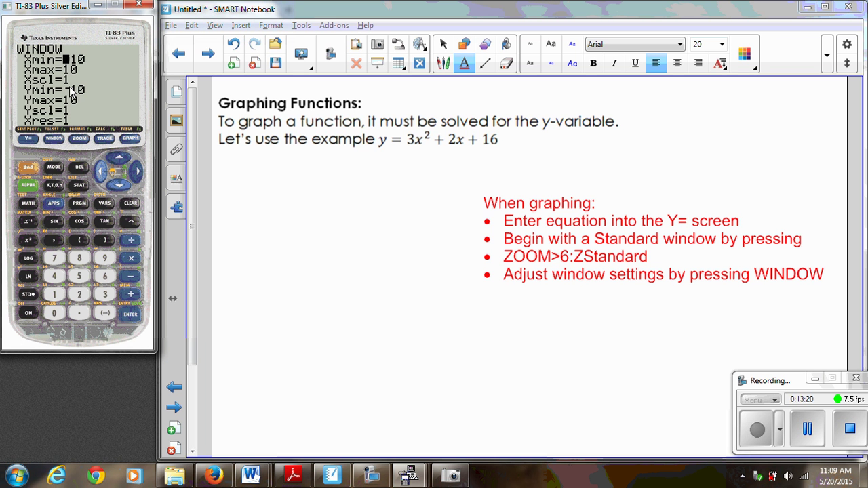
Step: Set Ymin to 10 and Ymax to 50, then graph the parabola
click(121, 189)
click(121, 188)
click(121, 189)
click(52, 294)
click(54, 314)
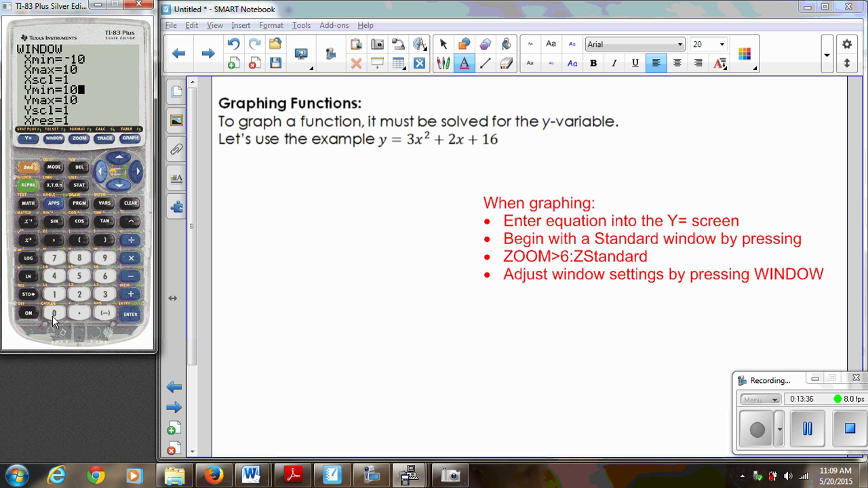
click(119, 184)
click(86, 282)
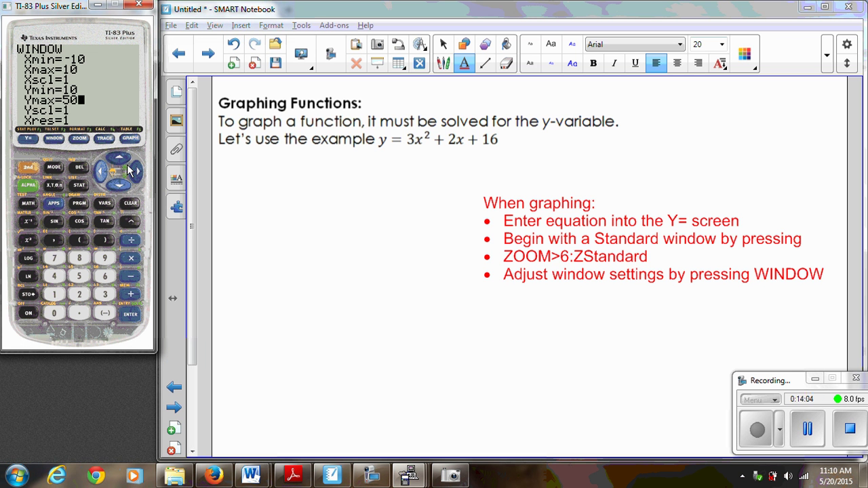
click(132, 139)
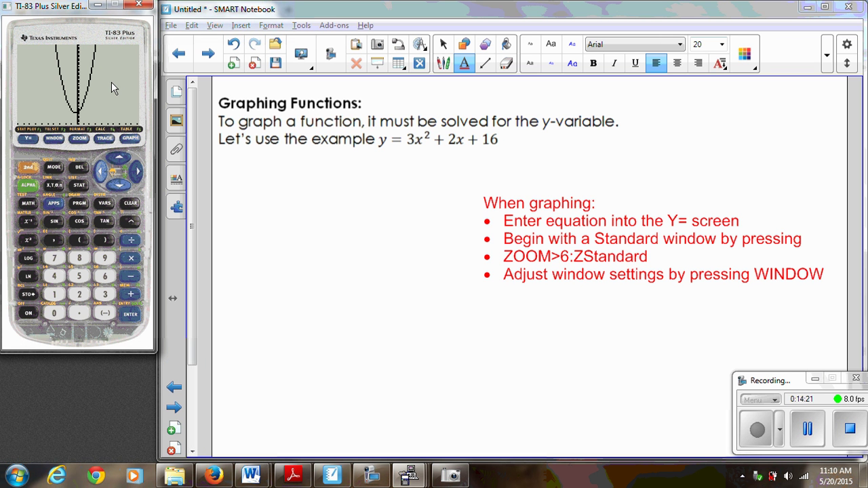
Step: Narrow the window to Xmin -5 and Xmax 5 and redraw the graph
click(54, 138)
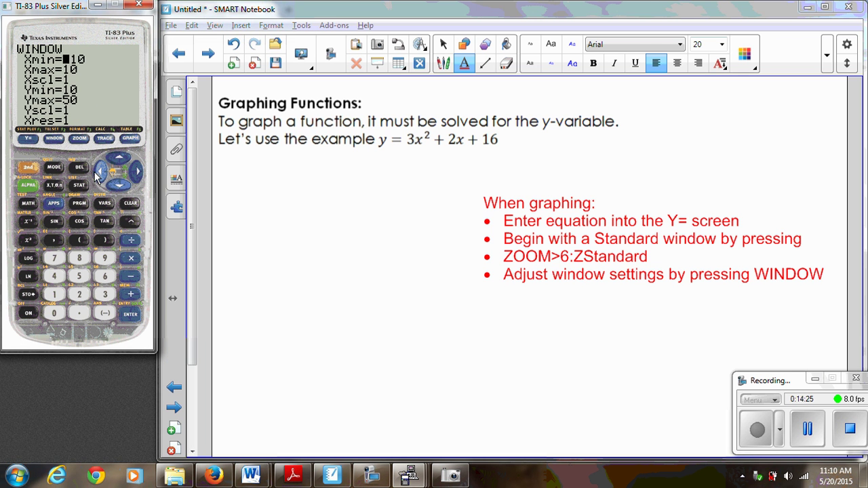
click(118, 183)
click(79, 276)
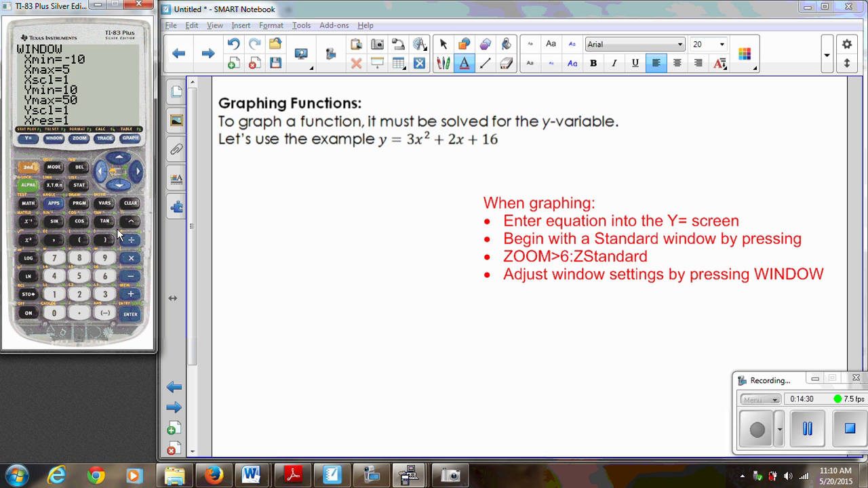
click(124, 158)
click(104, 316)
click(80, 276)
click(135, 141)
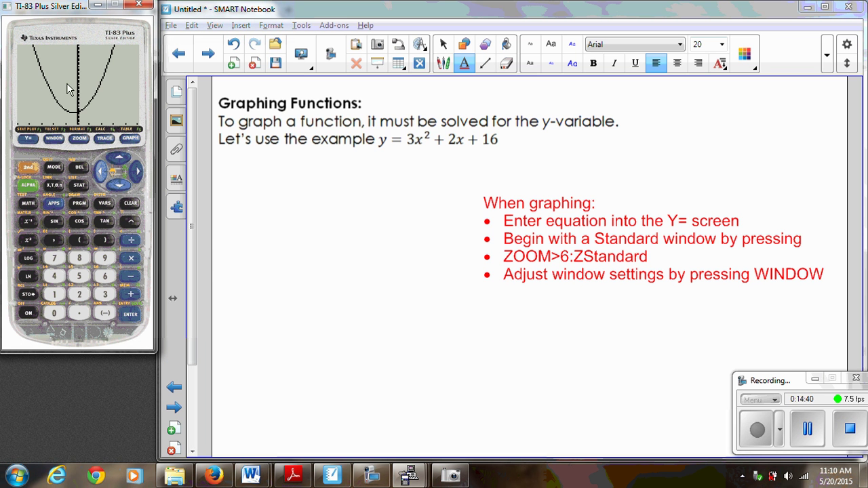
Step: Turn to the function-tables page, open the Y1 TABLE, and scroll down to x=9 and back to x=1
click(209, 53)
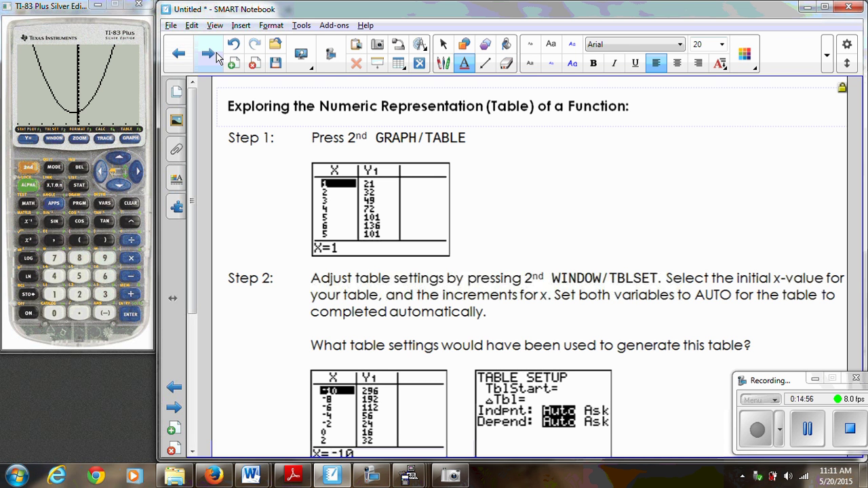
click(29, 170)
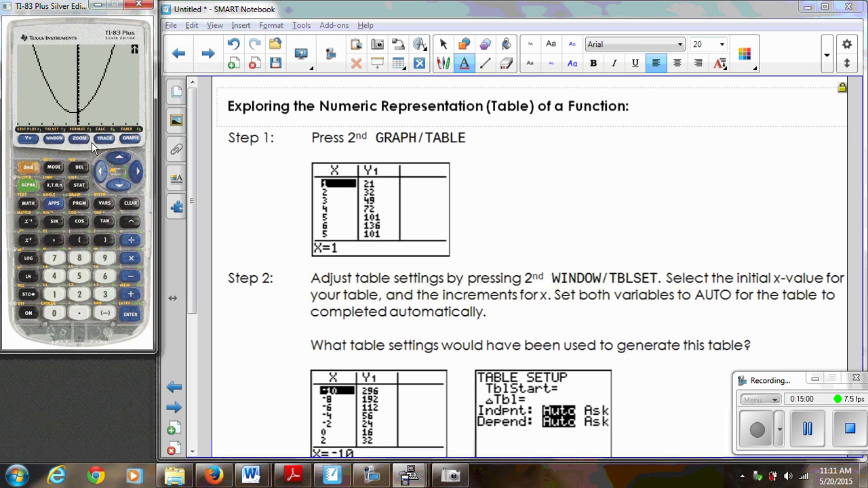
click(130, 137)
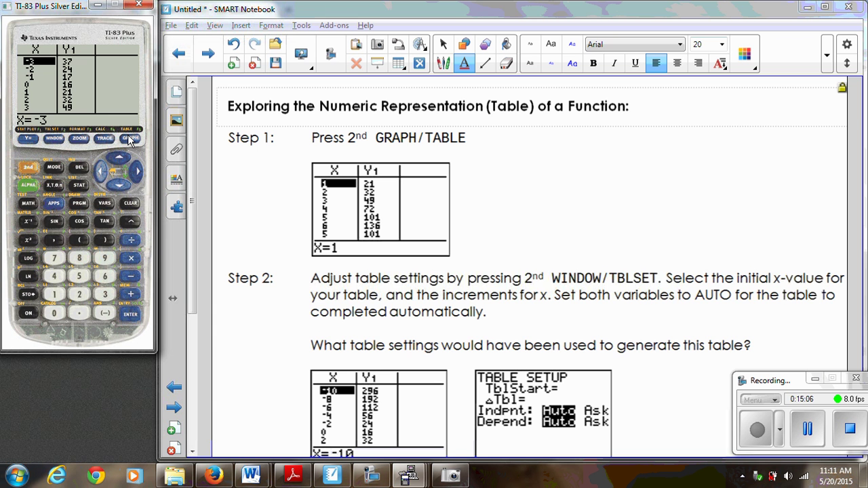
click(123, 190)
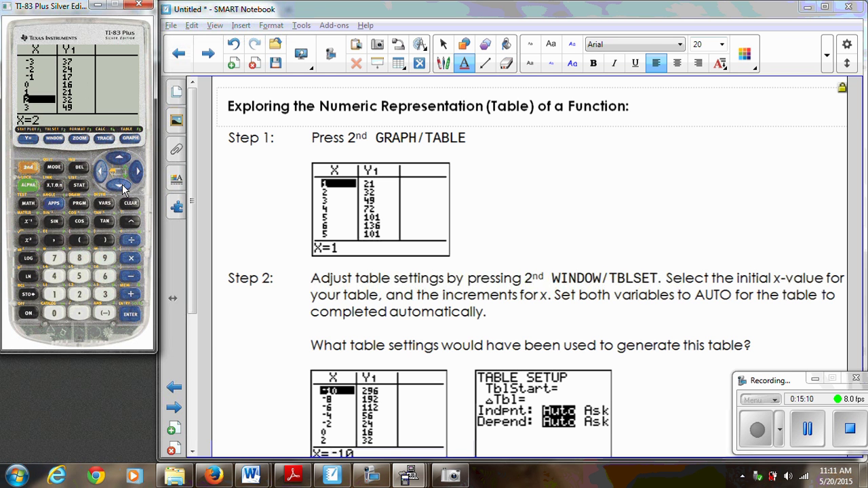
click(123, 189)
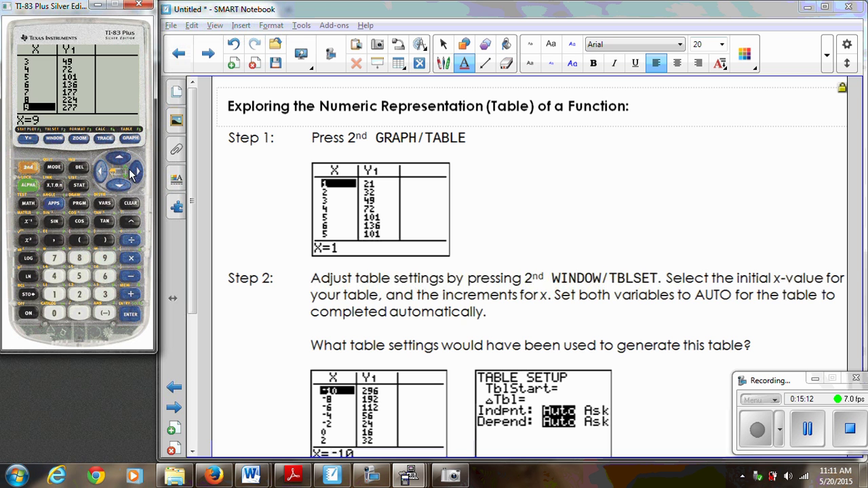
click(124, 161)
click(124, 161)
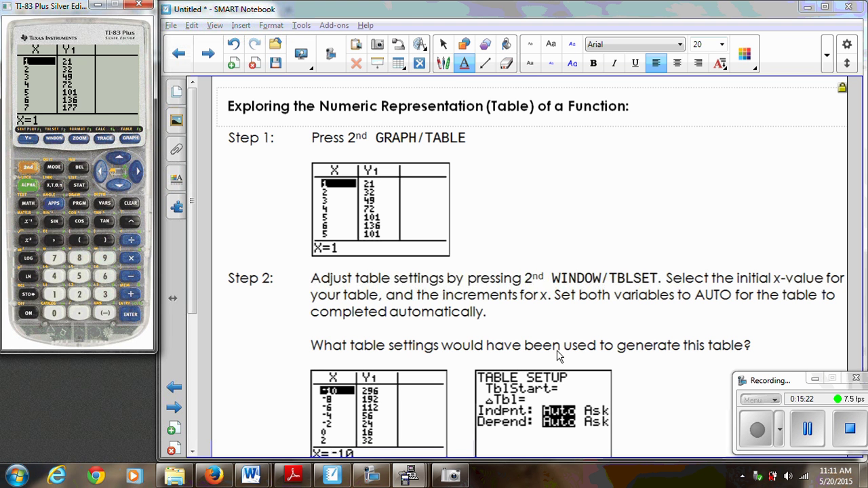
Step: Scroll the Notebook down to Step 3, deselect the stray line, and open TBLSET on the calculator
click(396, 366)
scroll(193, 303, down, 3)
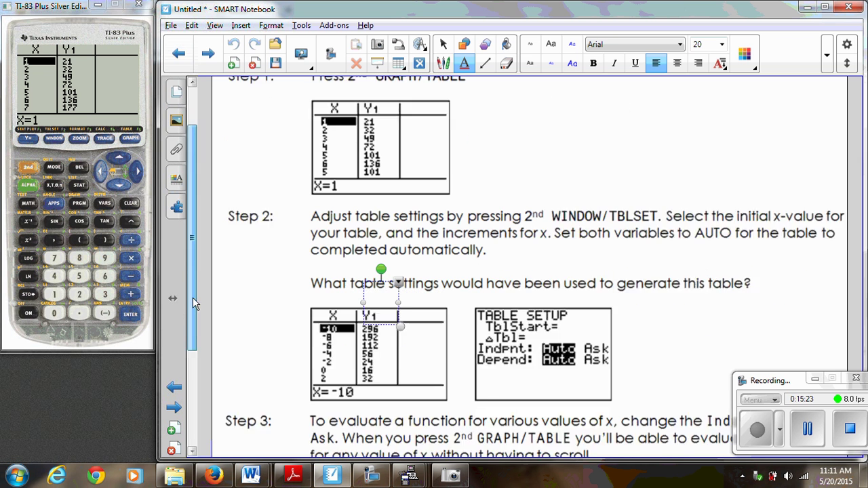
scroll(193, 303, down, 3)
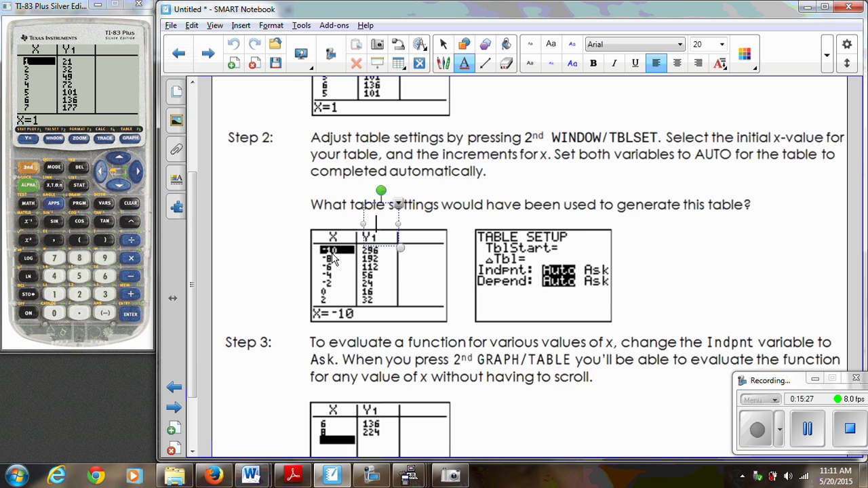
click(442, 45)
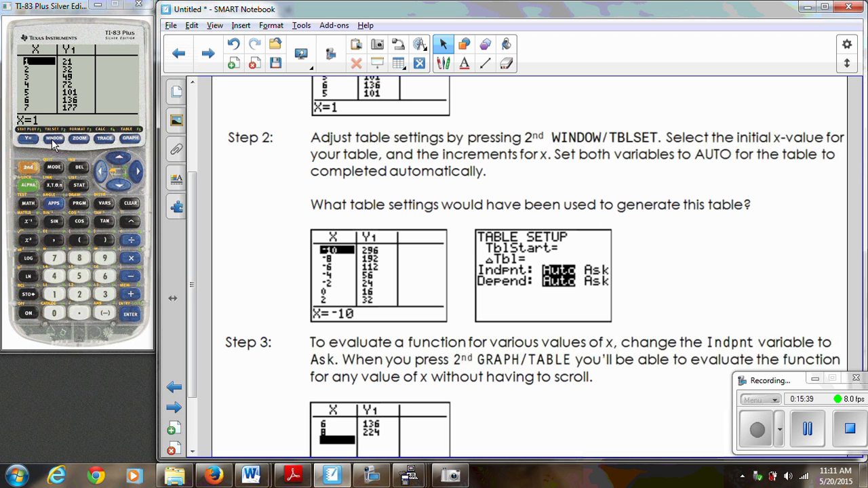
click(26, 171)
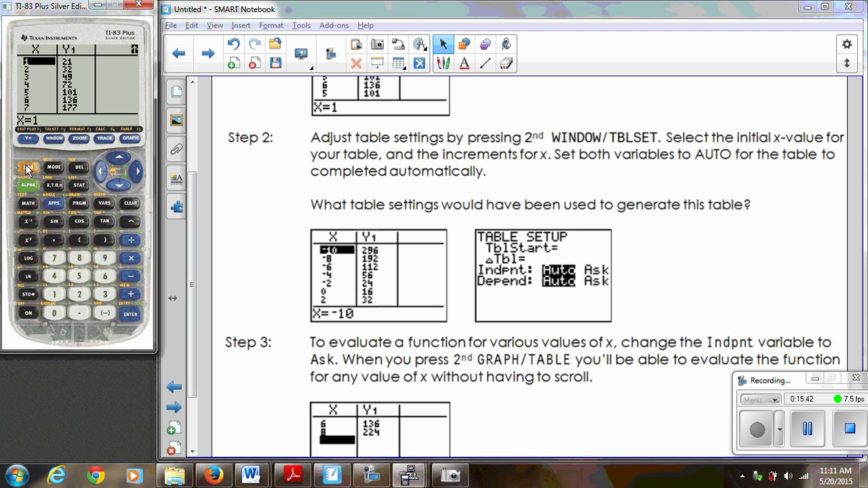
click(54, 140)
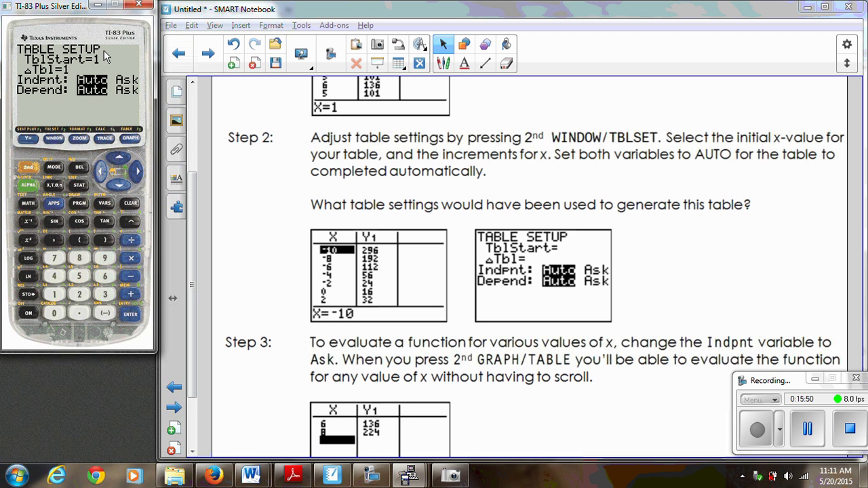
Step: Set TblStart to -10 and ΔTbl to 2, then display the X/Y1 table
click(109, 315)
click(69, 296)
click(100, 174)
click(55, 295)
click(54, 314)
click(122, 188)
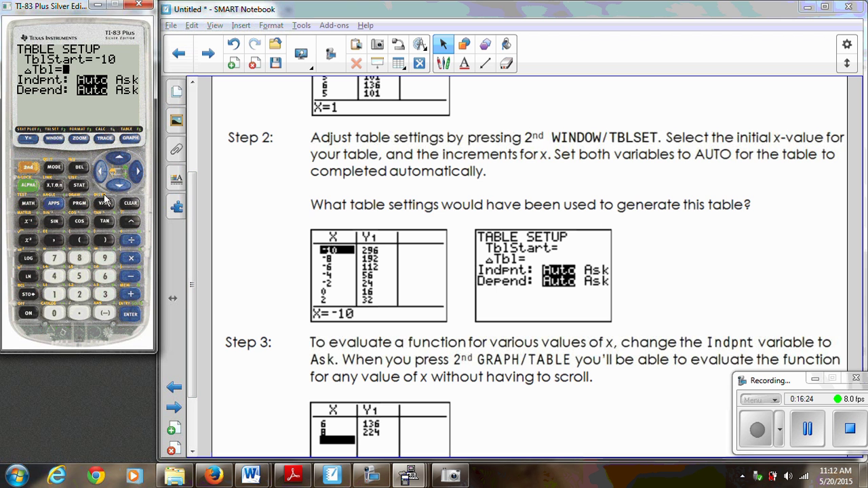
click(78, 297)
click(135, 139)
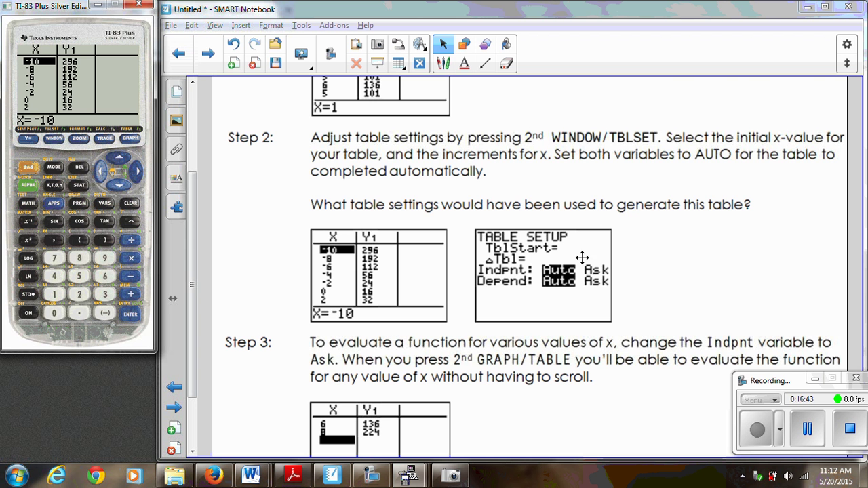
Step: Scroll the Notebook to Step 3, arrow down the table to X=8, and reopen TBLSET
drag(192, 297, 192, 411)
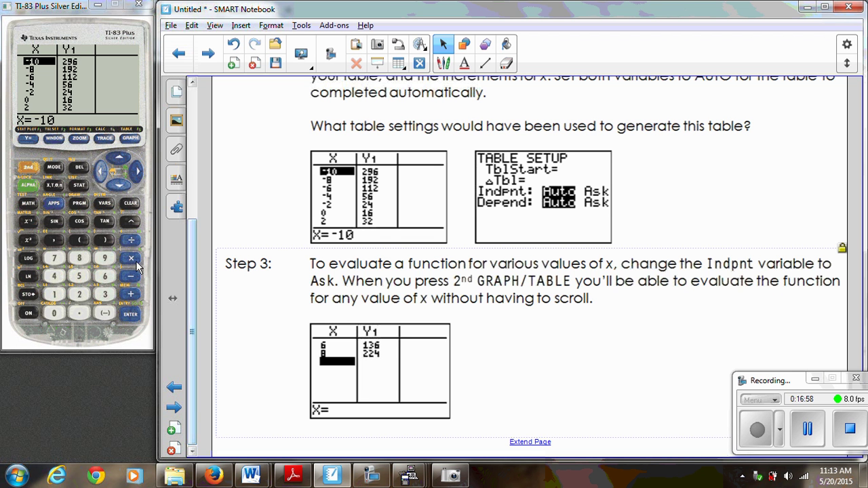
click(120, 184)
click(120, 184)
click(120, 184)
click(122, 184)
click(122, 185)
click(122, 184)
click(123, 185)
click(124, 187)
click(124, 187)
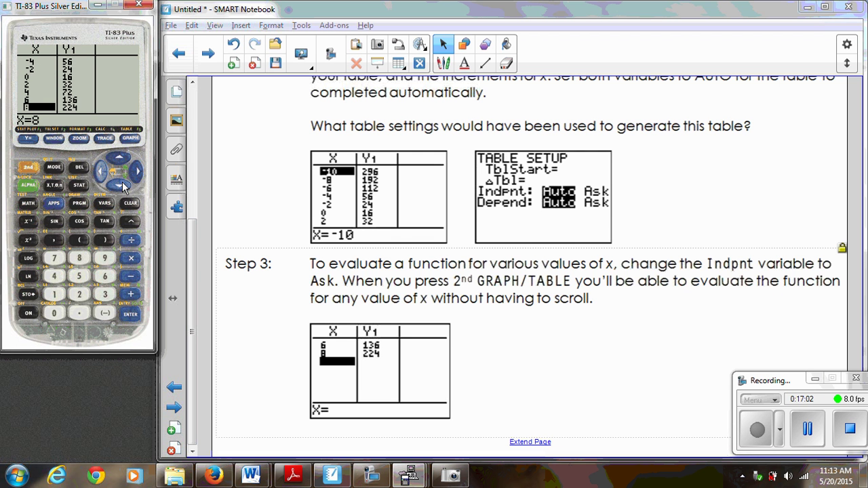
click(30, 169)
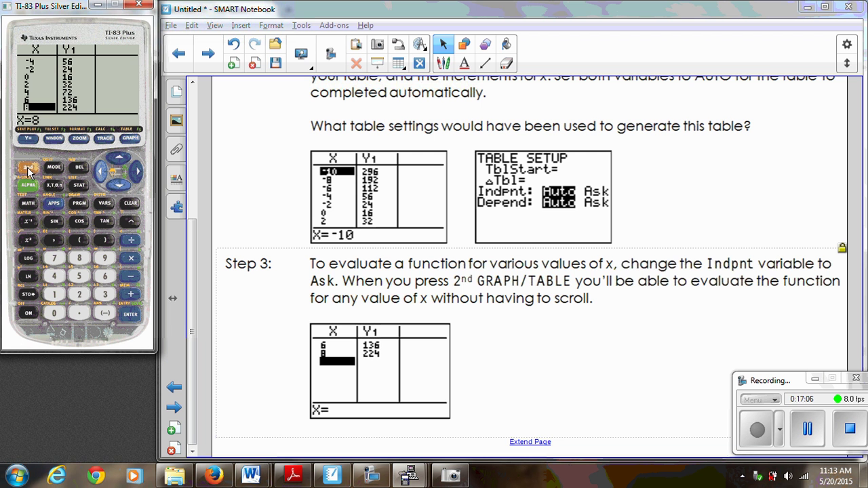
click(53, 141)
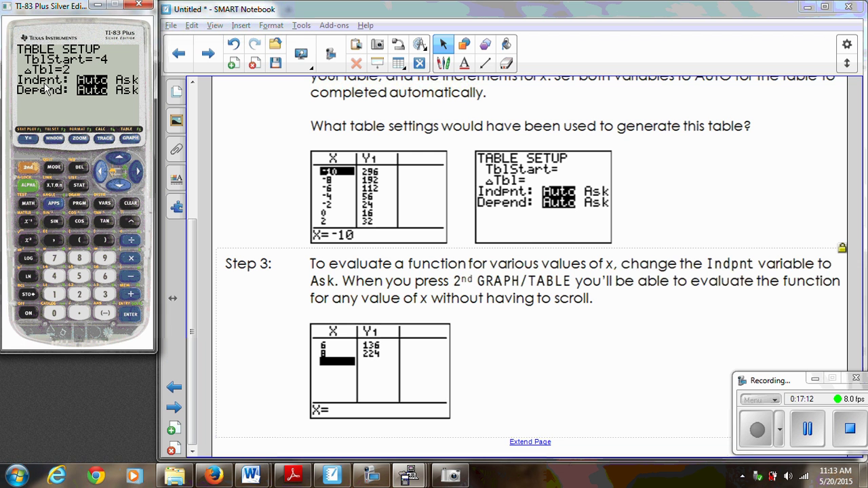
Step: Keep ΔTbl at 2, switch Indpnt to Ask, and open the empty table
click(120, 187)
text(2)
click(121, 188)
click(138, 173)
click(128, 314)
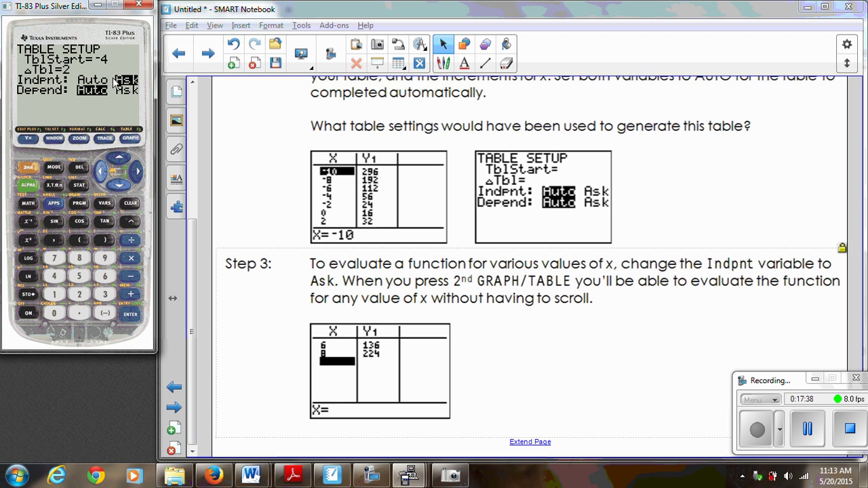
click(29, 167)
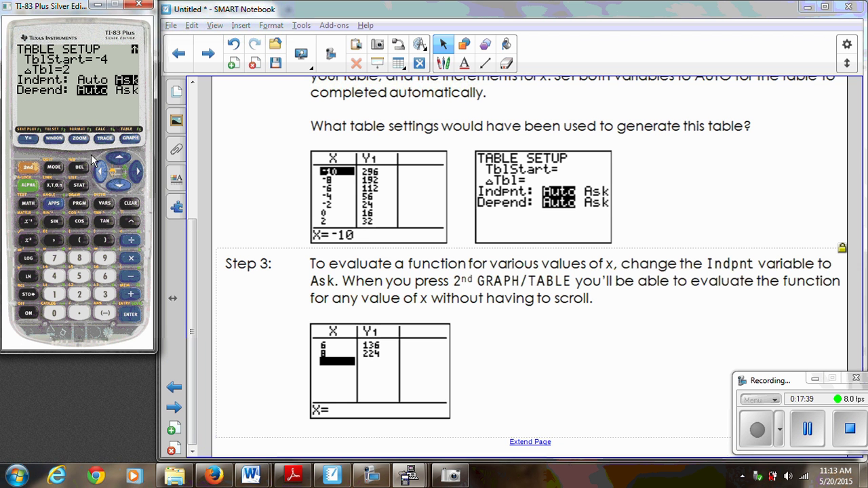
click(132, 139)
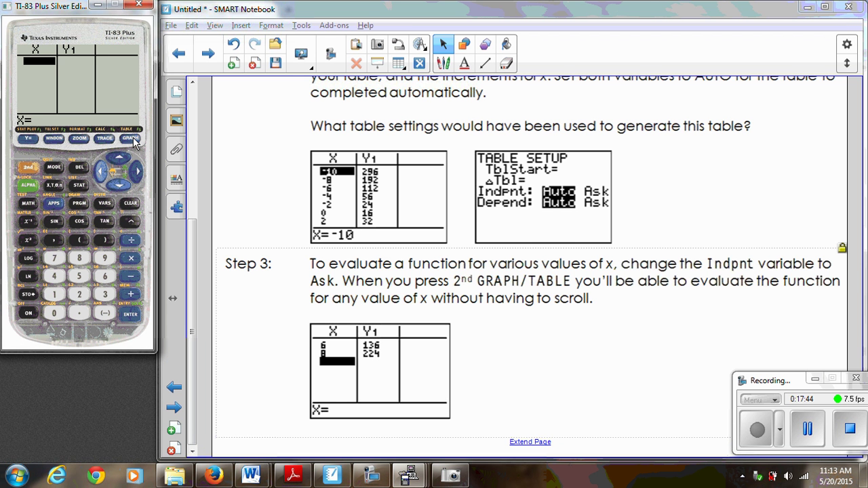
Step: Evaluate Y1 at x=6 to get 136, then try entering -500
key(Return)
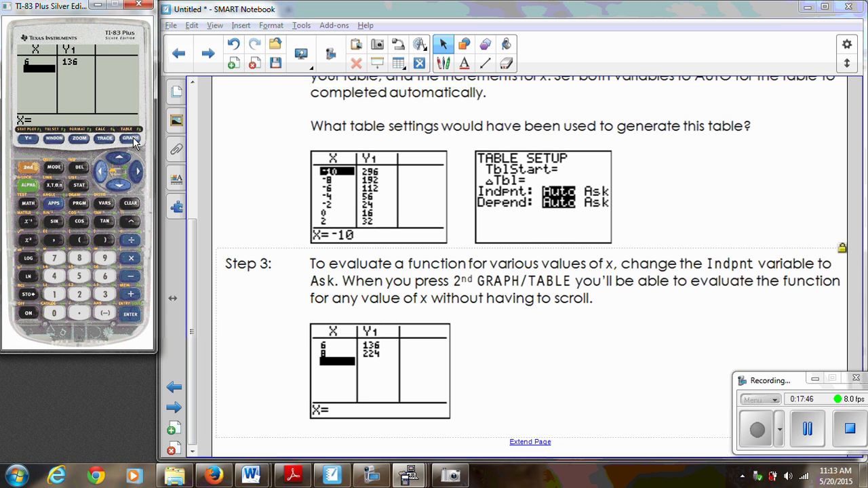
text(-500)
key(Return)
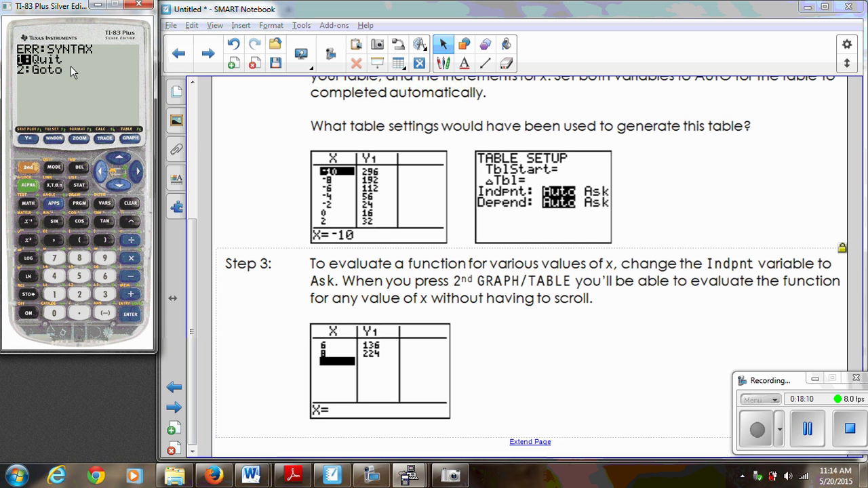
Step: Fix the syntax error with the (-) sign so x=-500 gives 749016, then turn to the Example page
click(118, 185)
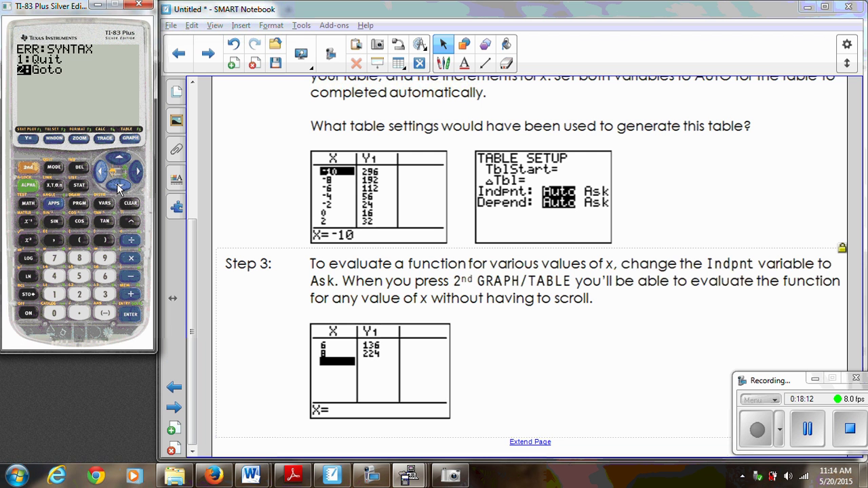
click(132, 316)
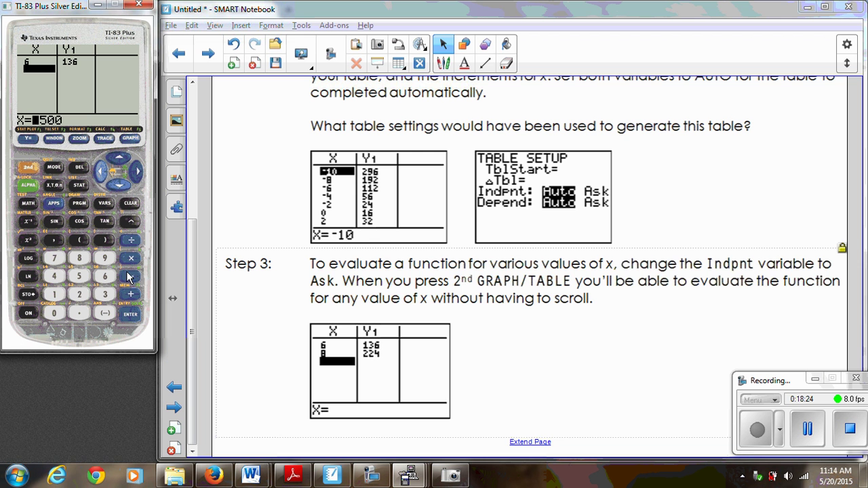
click(105, 316)
click(137, 175)
click(132, 316)
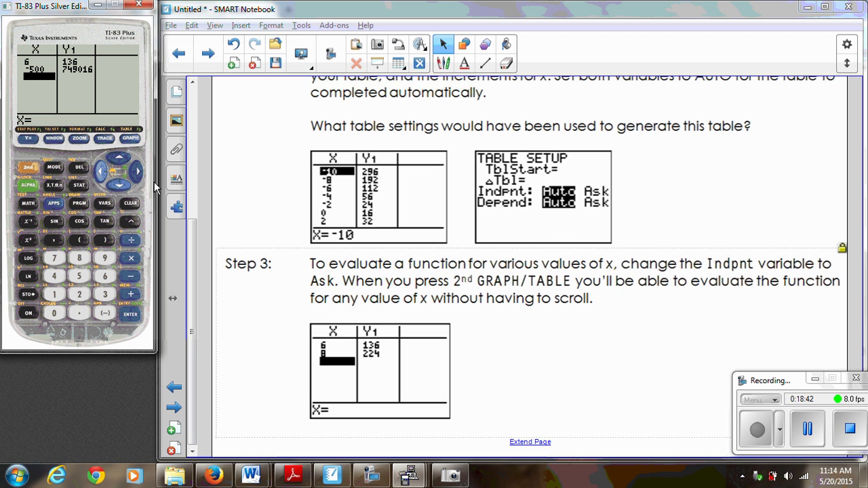
click(207, 61)
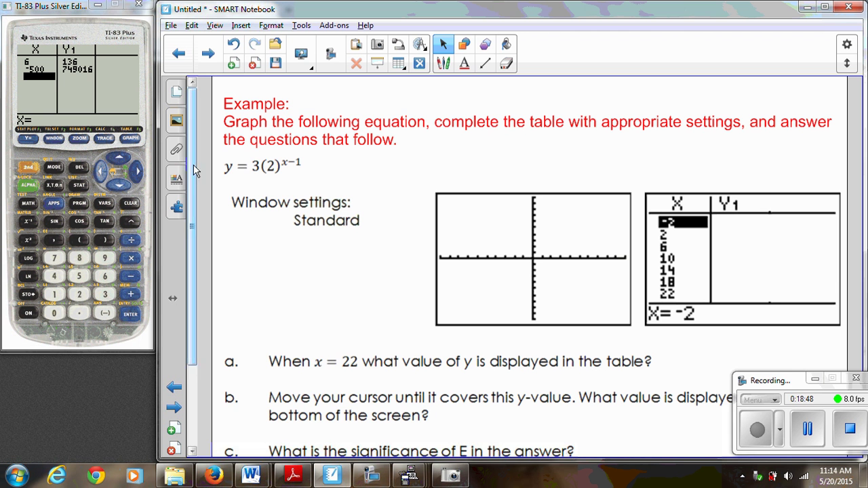
drag(191, 167, 195, 182)
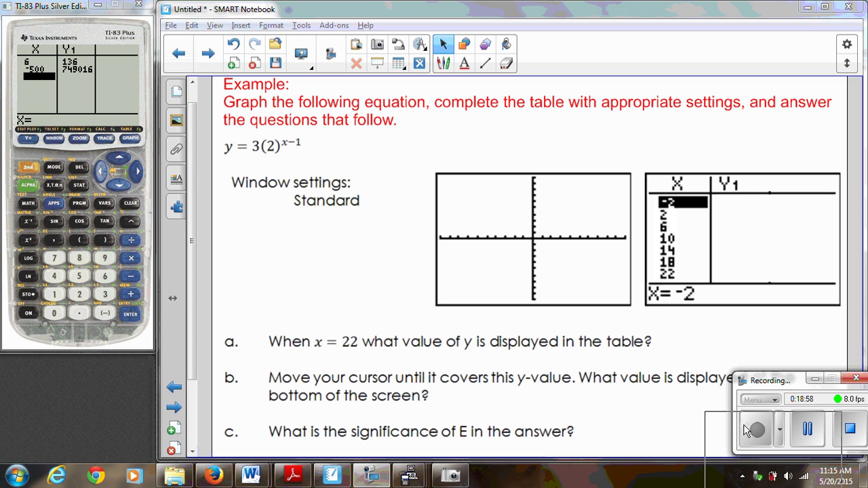
drag(783, 381, 739, 439)
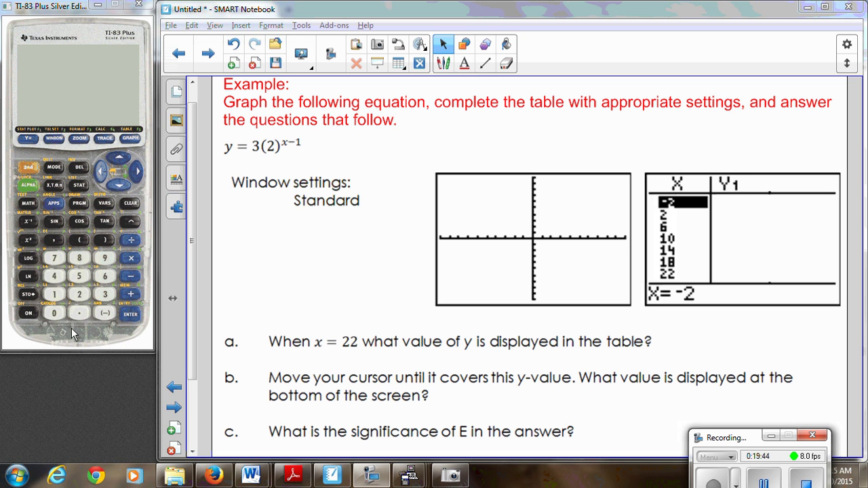
Step: Wake the calculator, clear the old Y1 equation, and begin the new one with 3(2)
click(28, 314)
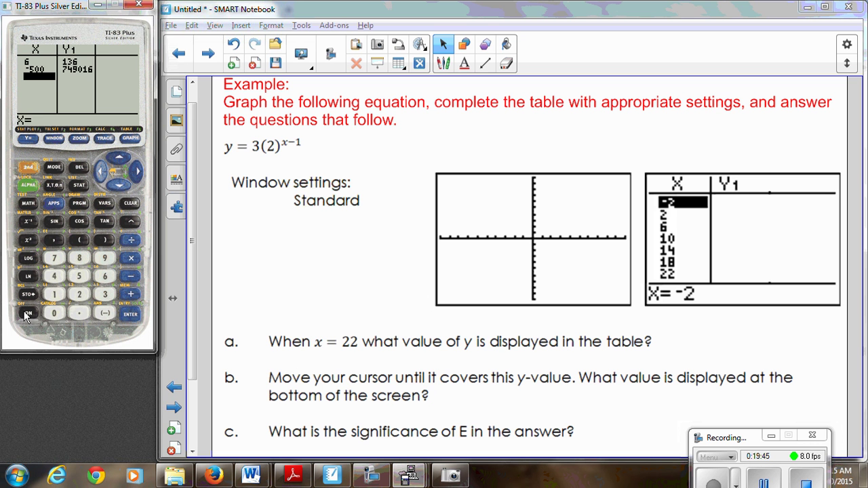
click(30, 140)
click(131, 206)
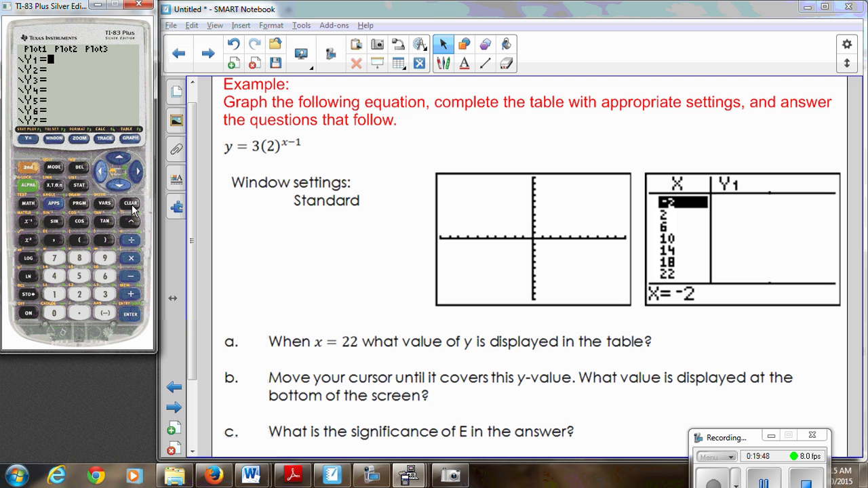
click(106, 294)
click(80, 240)
click(78, 296)
click(104, 240)
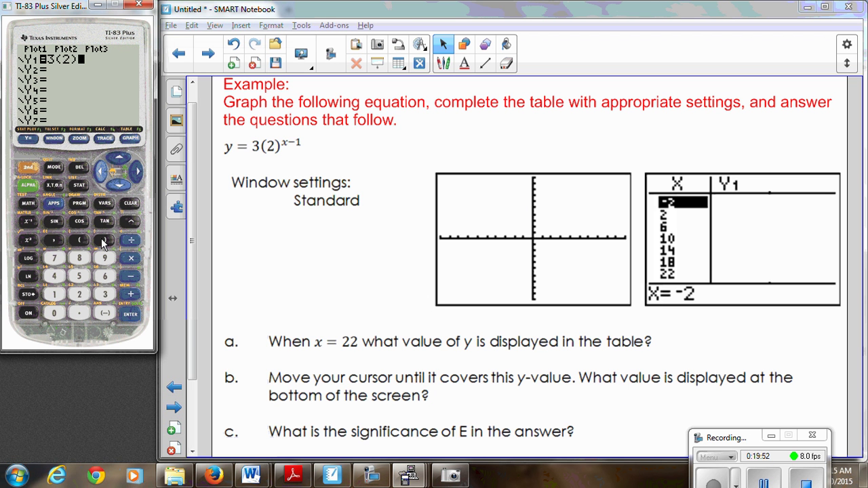
Step: Add the exponent ^(X-1) so Y1 reads 3(2)^(X-1)
click(134, 222)
click(78, 241)
click(54, 185)
click(131, 276)
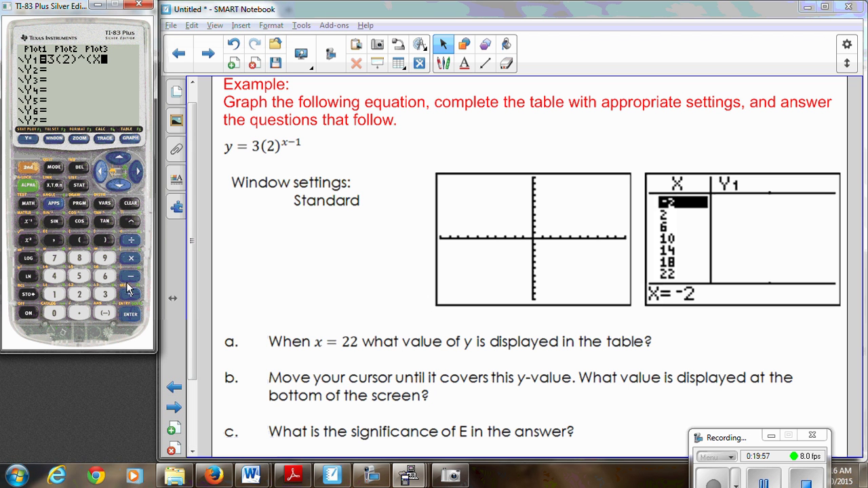
click(49, 296)
click(105, 240)
Step: Graph Y1 in the ZStandard window, then bring up the TABLE SETUP screen
click(79, 139)
click(105, 276)
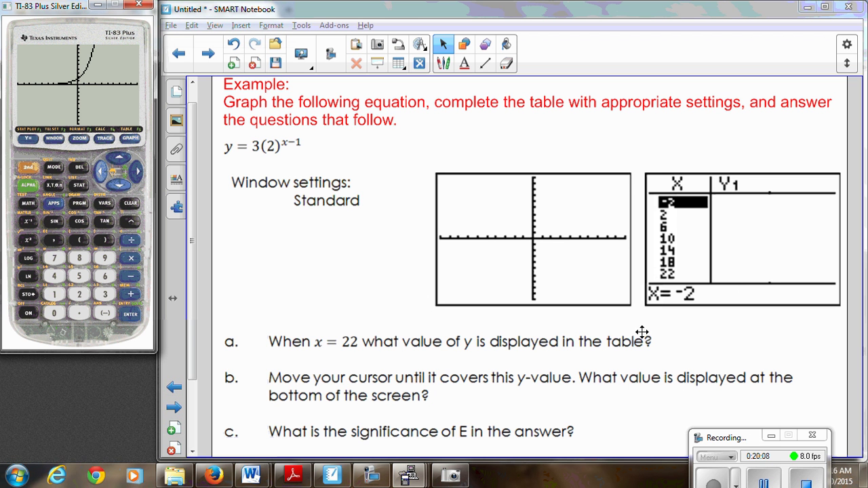
click(29, 168)
click(55, 139)
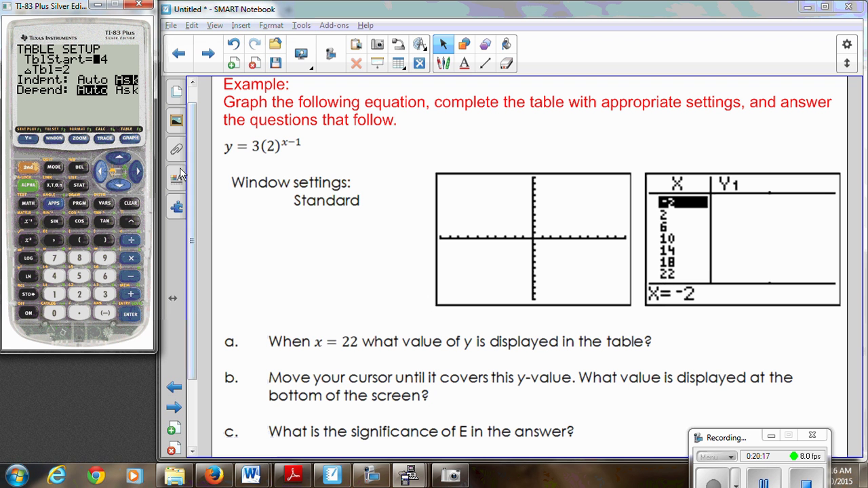
Step: Set TblStart=-2, ΔTbl=4 and Indpnt to Auto, then display the table of Y1 values
click(107, 312)
click(80, 294)
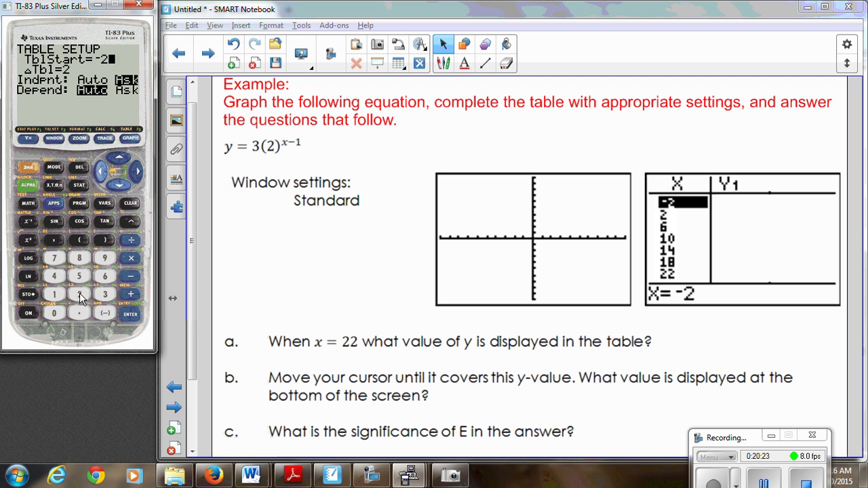
click(120, 188)
click(57, 276)
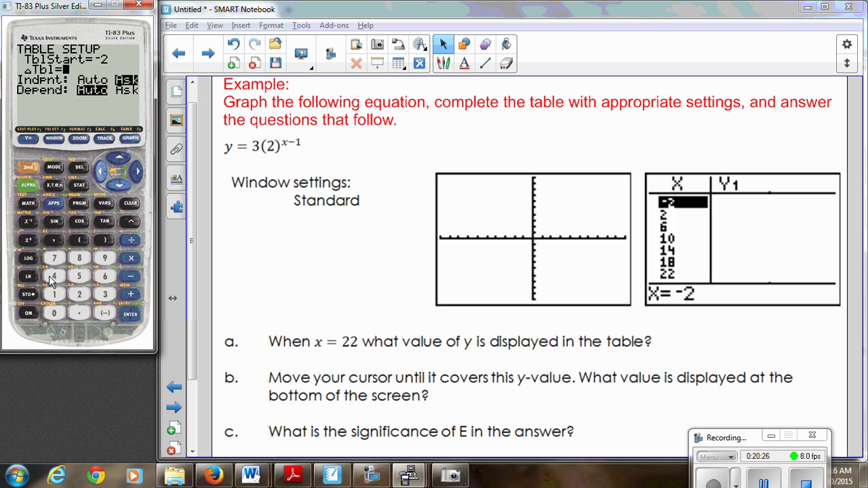
click(120, 188)
click(131, 314)
click(26, 167)
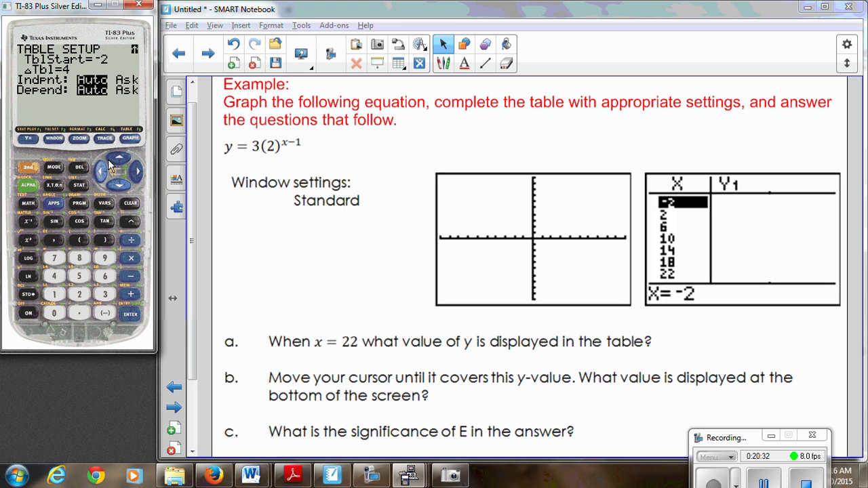
click(131, 139)
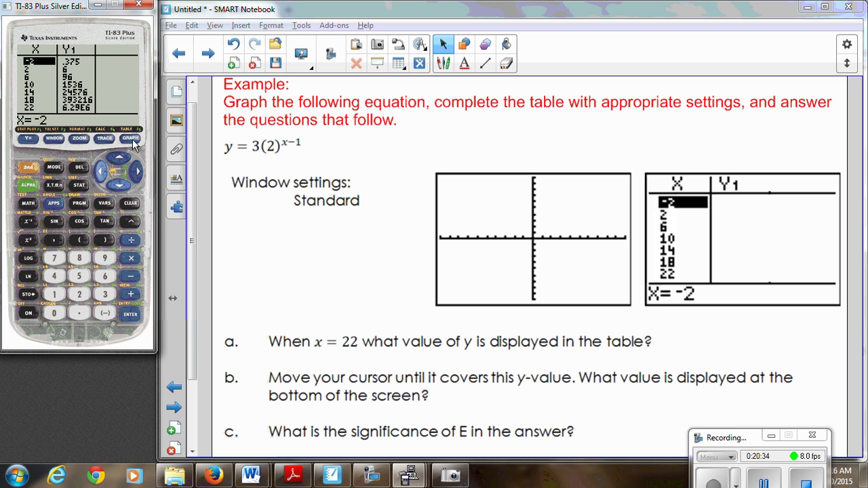